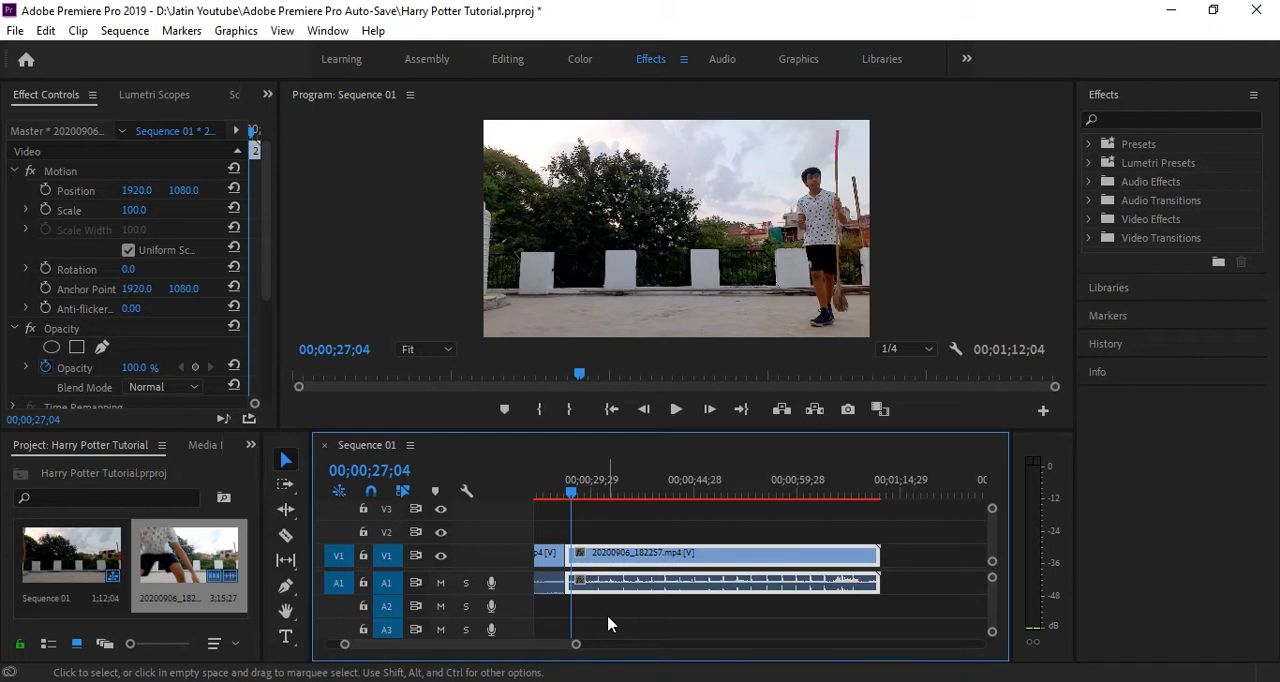
Play and scrub through the second 20200906_182257.mp4 clip to examine the broom jumps from about 00;00;27;04 onward
{"action": "key", "text": "space"}
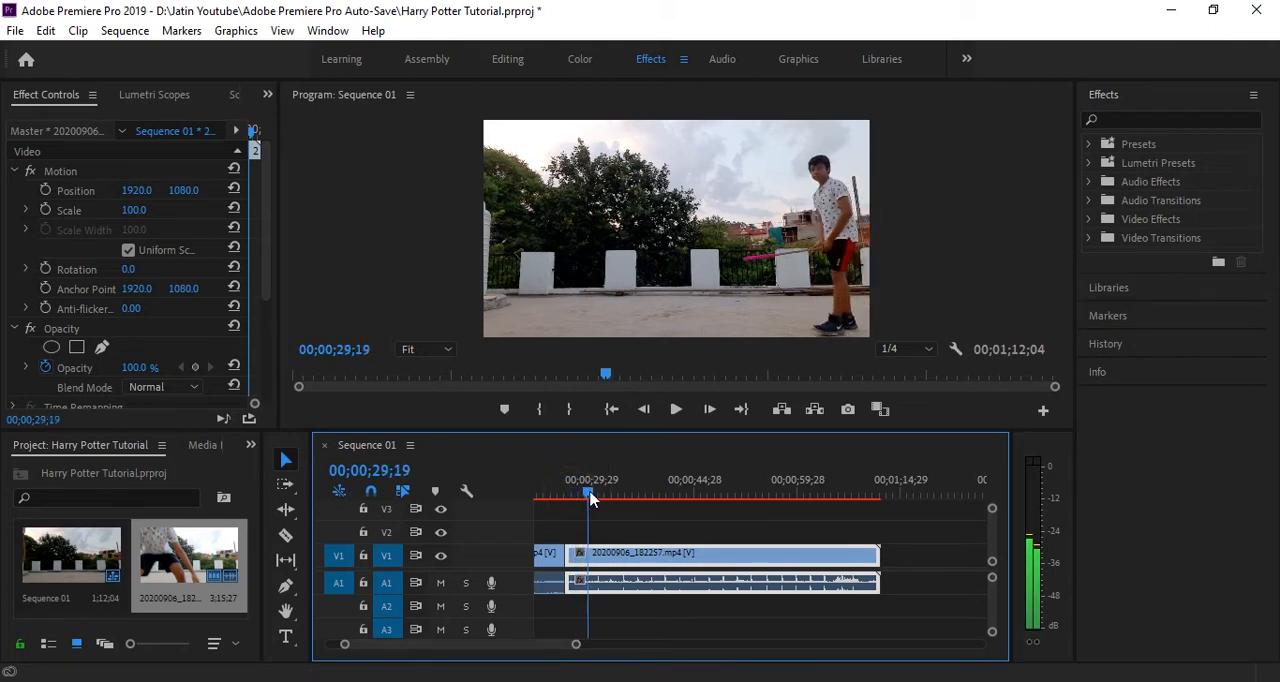
{"action": "mouse_move", "coordinate": [597, 493]}
{"action": "left_mouse_down"}
{"action": "mouse_move", "coordinate": [613, 494]}
{"action": "mouse_move", "coordinate": [601, 498]}
{"action": "left_mouse_up"}
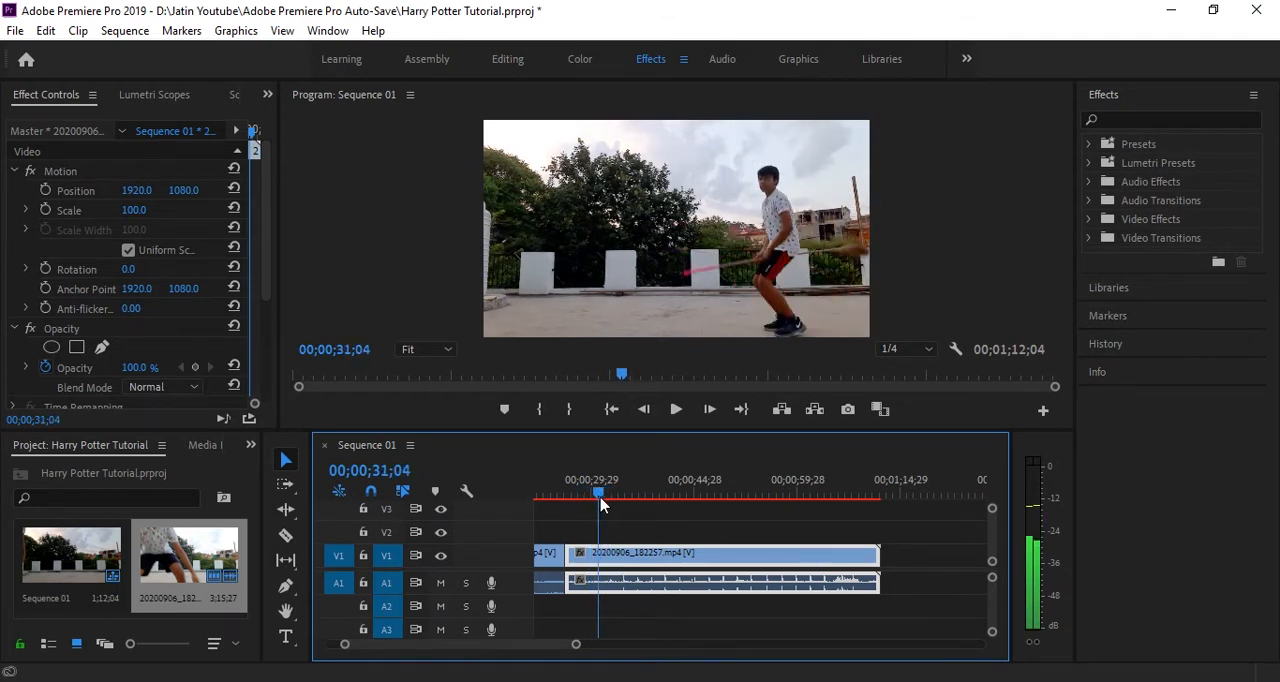
{"action": "mouse_move", "coordinate": [600, 498]}
{"action": "left_mouse_down"}
{"action": "mouse_move", "coordinate": [593, 509]}
{"action": "mouse_move", "coordinate": [597, 498]}
{"action": "left_mouse_up"}
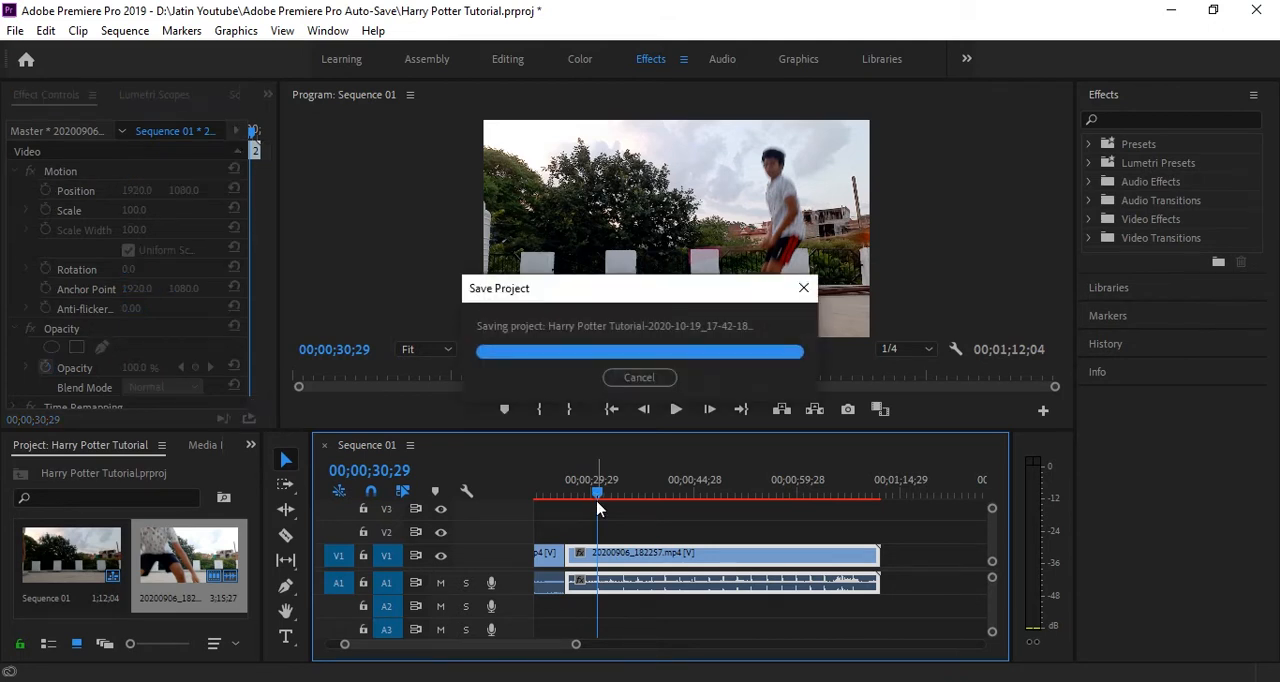
{"action": "key", "text": "space"}
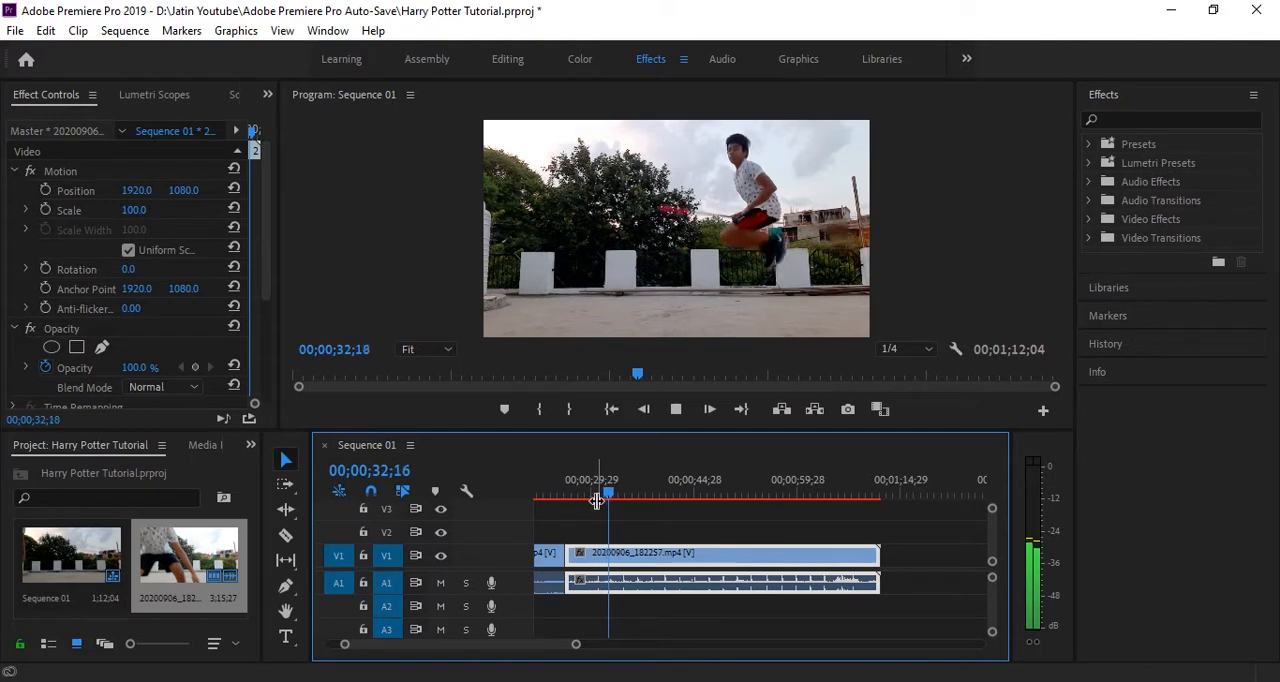
{"action": "left_click", "coordinate": [606, 495]}
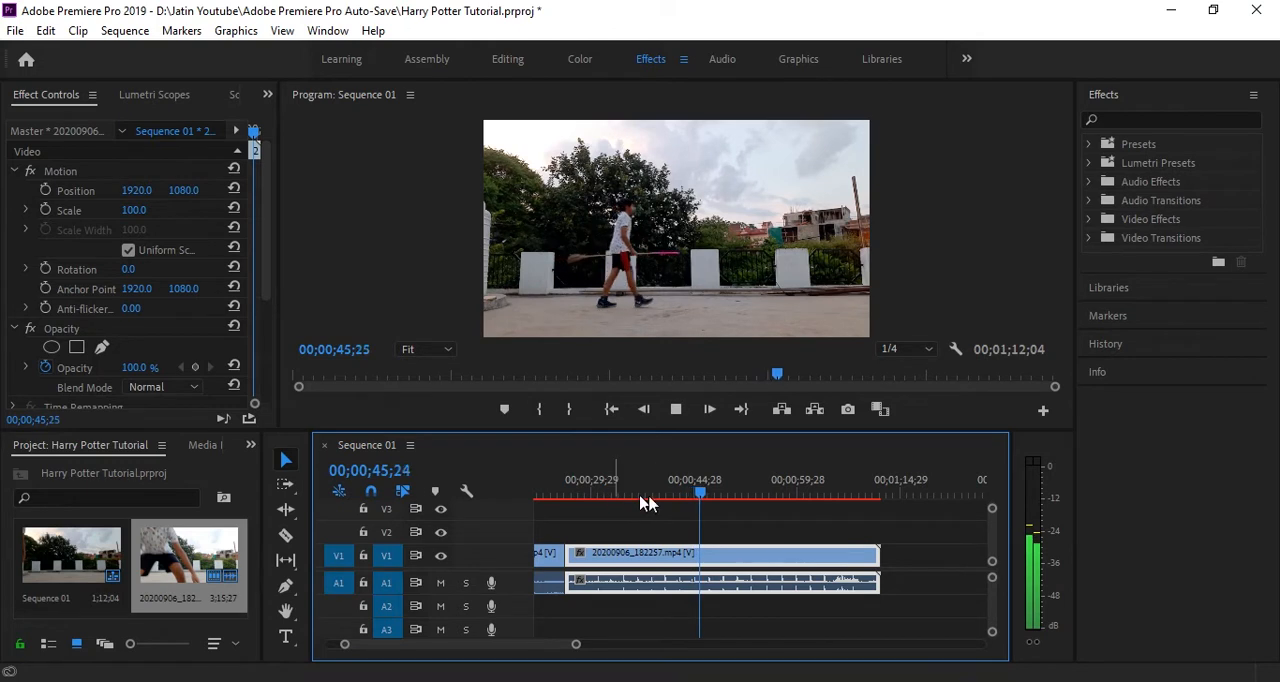
{"action": "left_click_drag", "start_coordinate": [707, 500], "coordinate": [583, 500]}
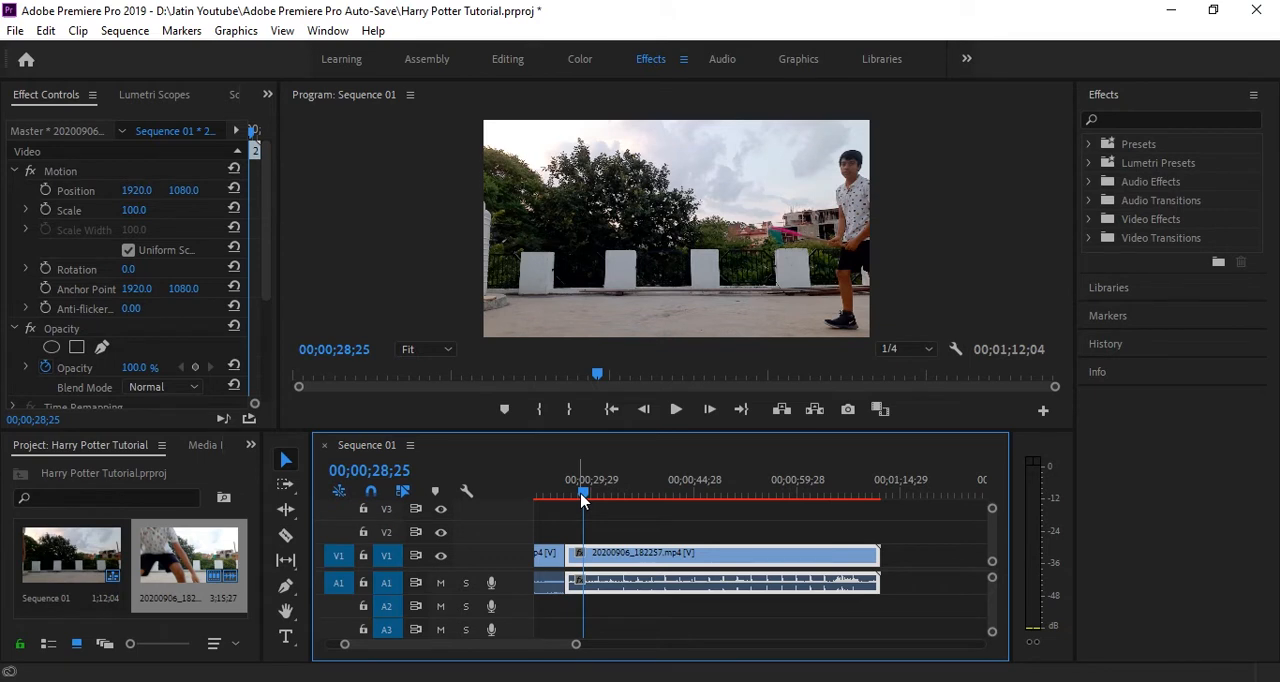
{"action": "key", "text": "space"}
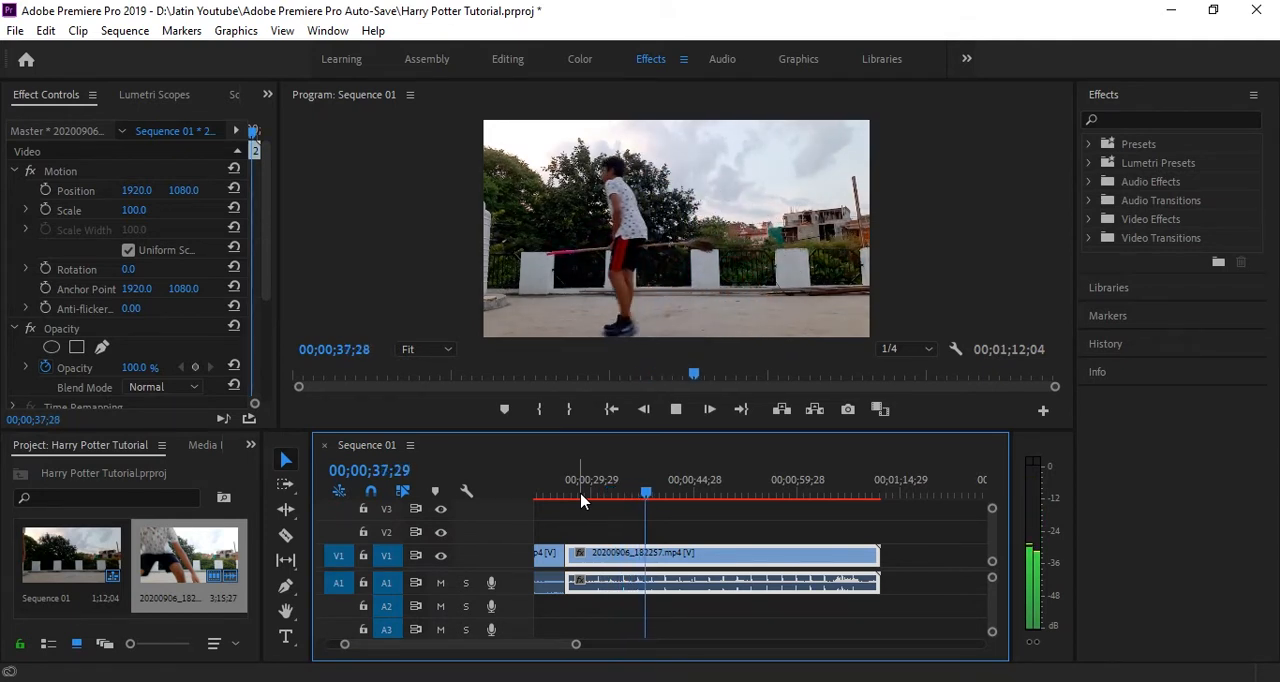
{"action": "left_click", "coordinate": [580, 495]}
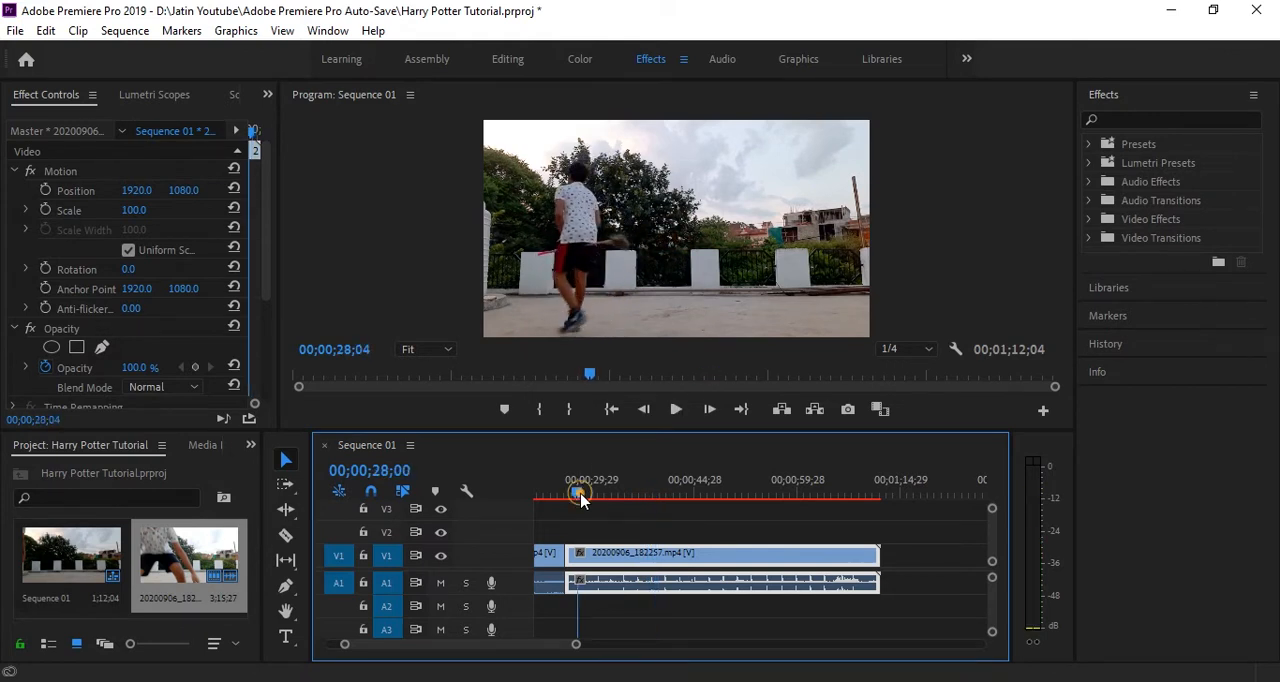
{"action": "left_click_drag", "start_coordinate": [579, 645], "coordinate": [529, 646]}
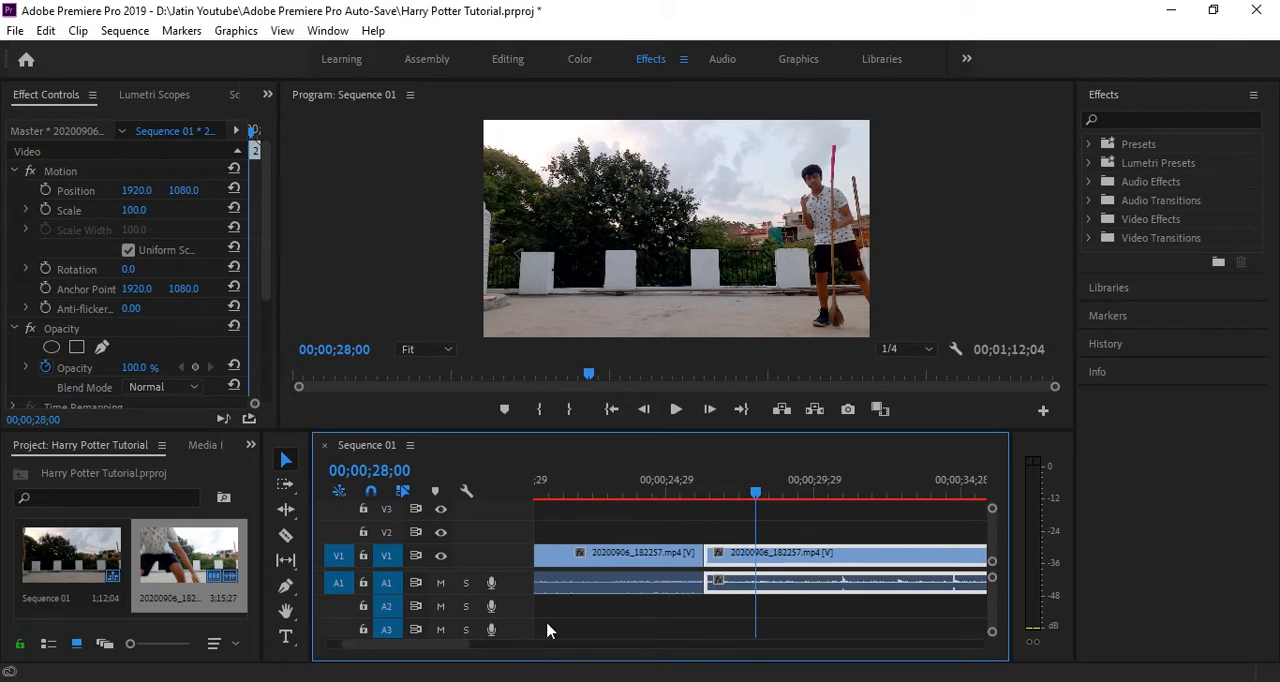
{"action": "left_click_drag", "start_coordinate": [757, 490], "coordinate": [812, 493]}
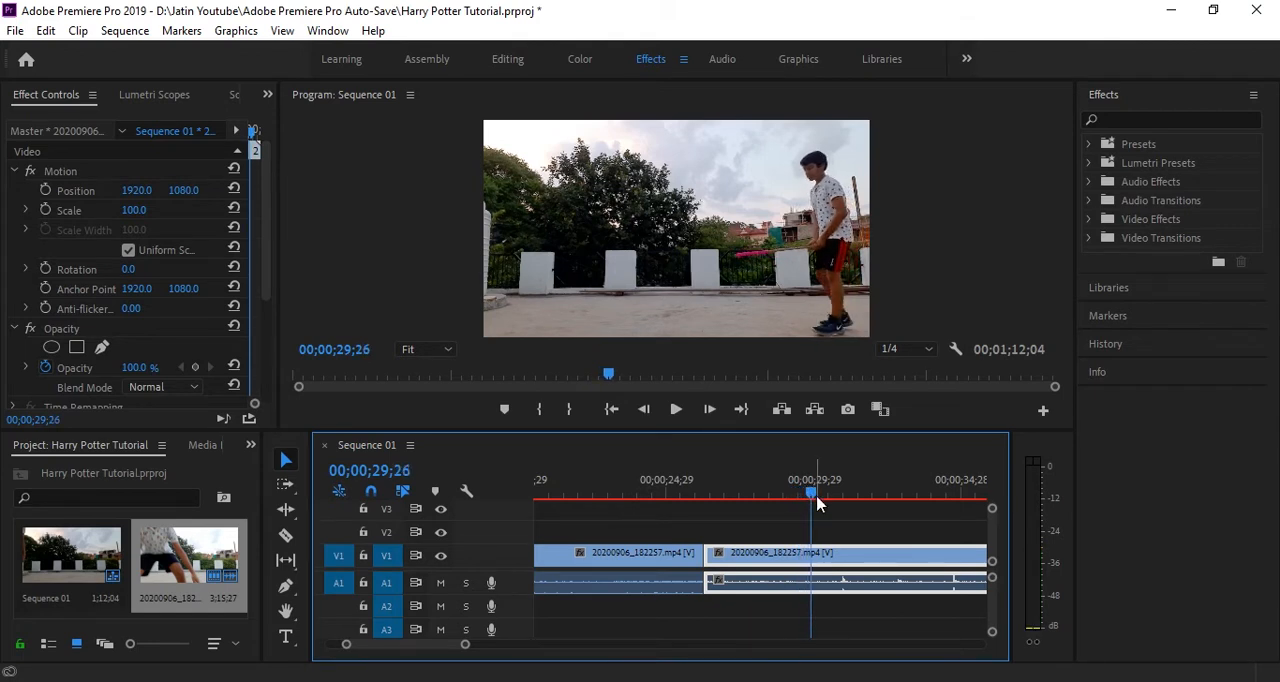
{"action": "key", "text": "space"}
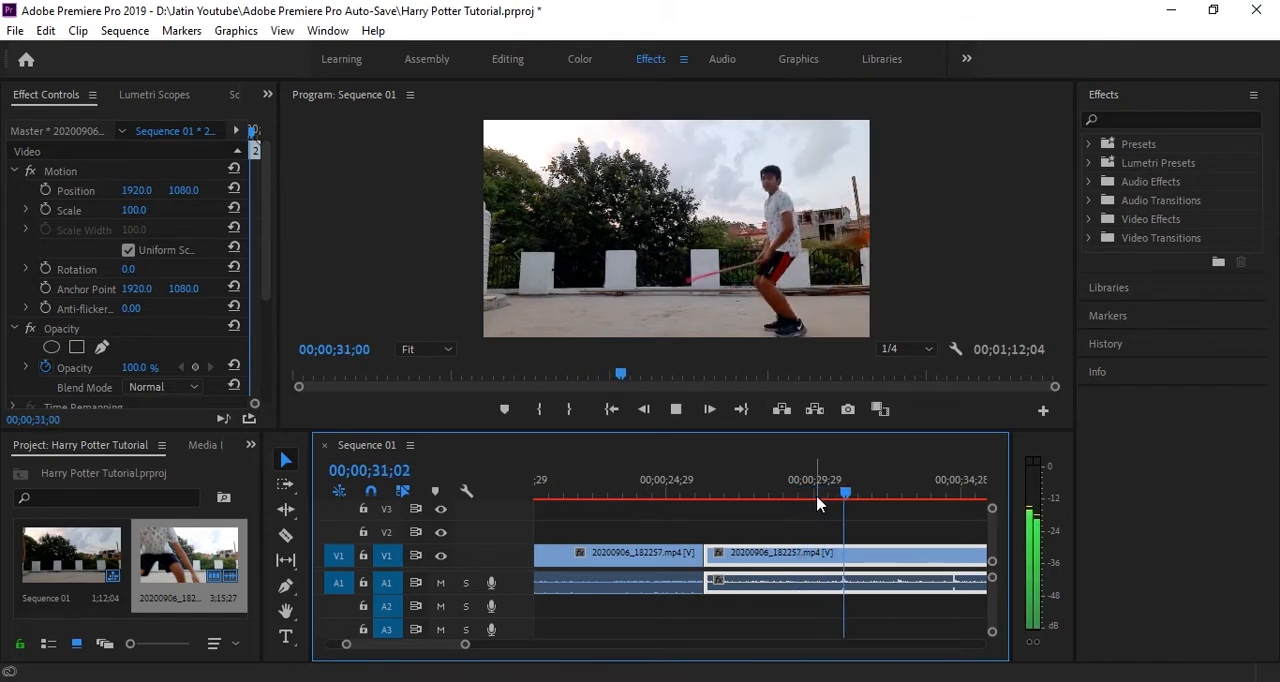
{"action": "key", "text": "space"}
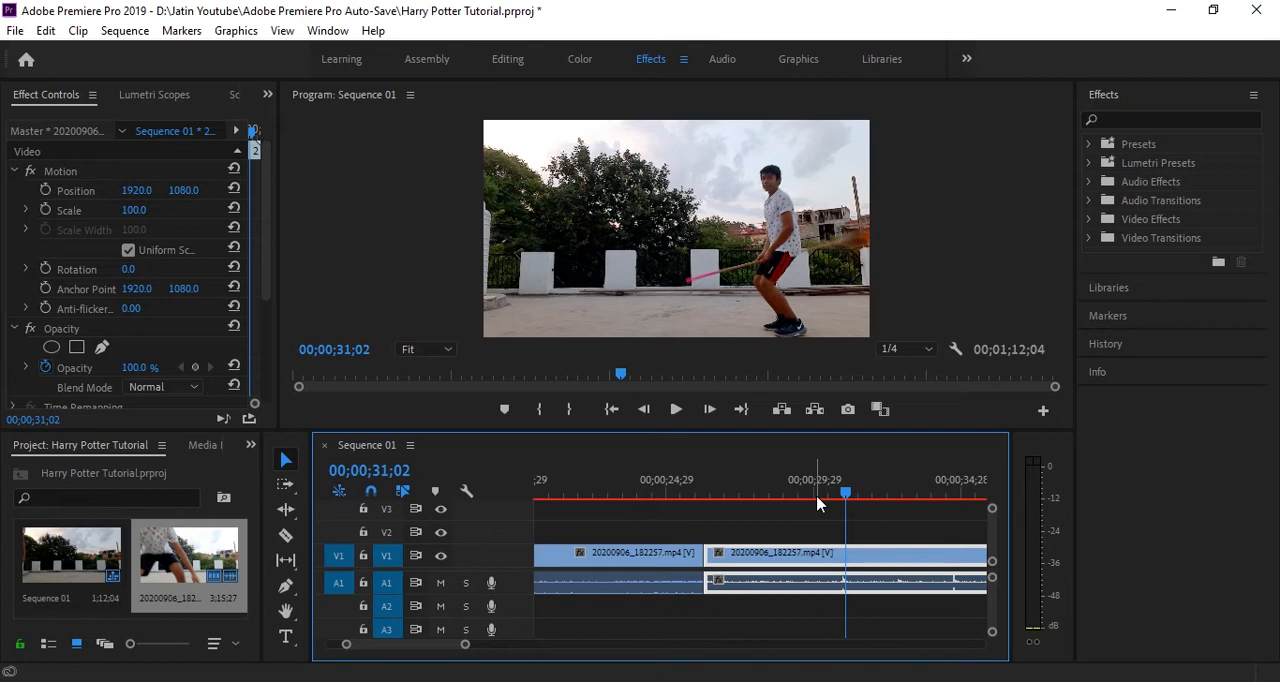
Split the selected clip with the Razor tool at the first jump's mid-air frame, 00;00;30;24
{"action": "key", "text": "c"}
{"action": "left_click", "coordinate": [818, 497]}
{"action": "key", "text": "space"}
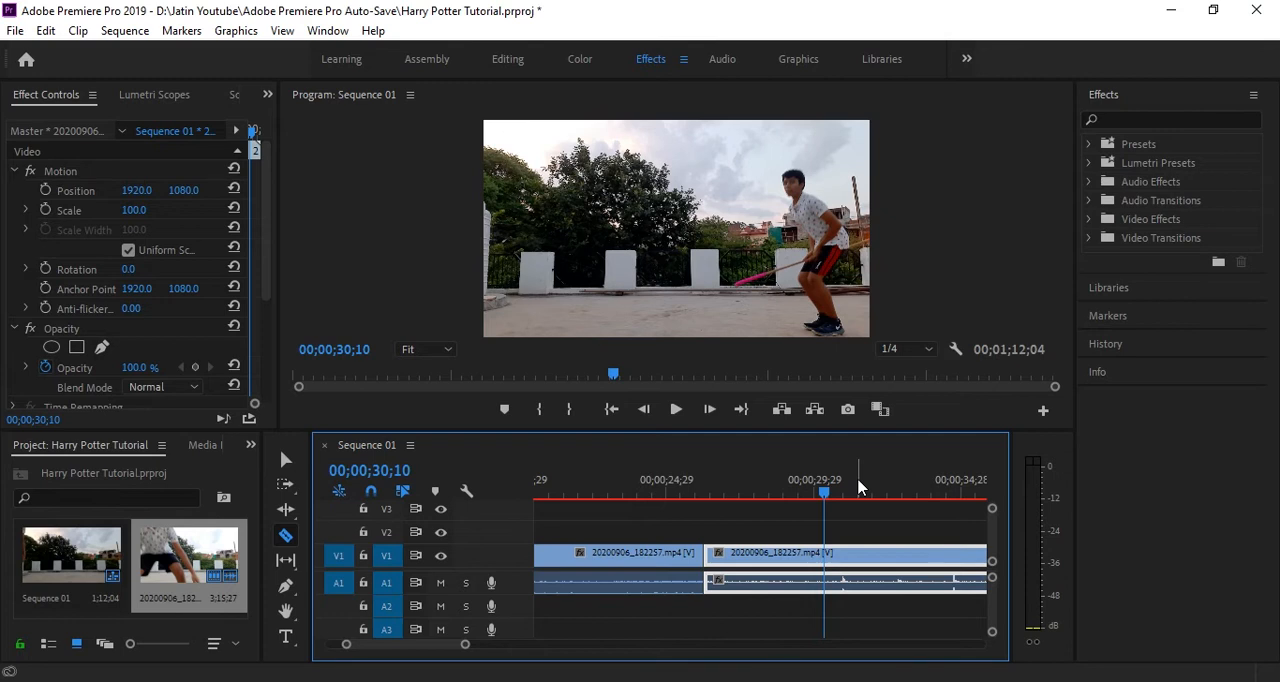
{"action": "key", "text": "space"}
{"action": "key", "text": "space"}
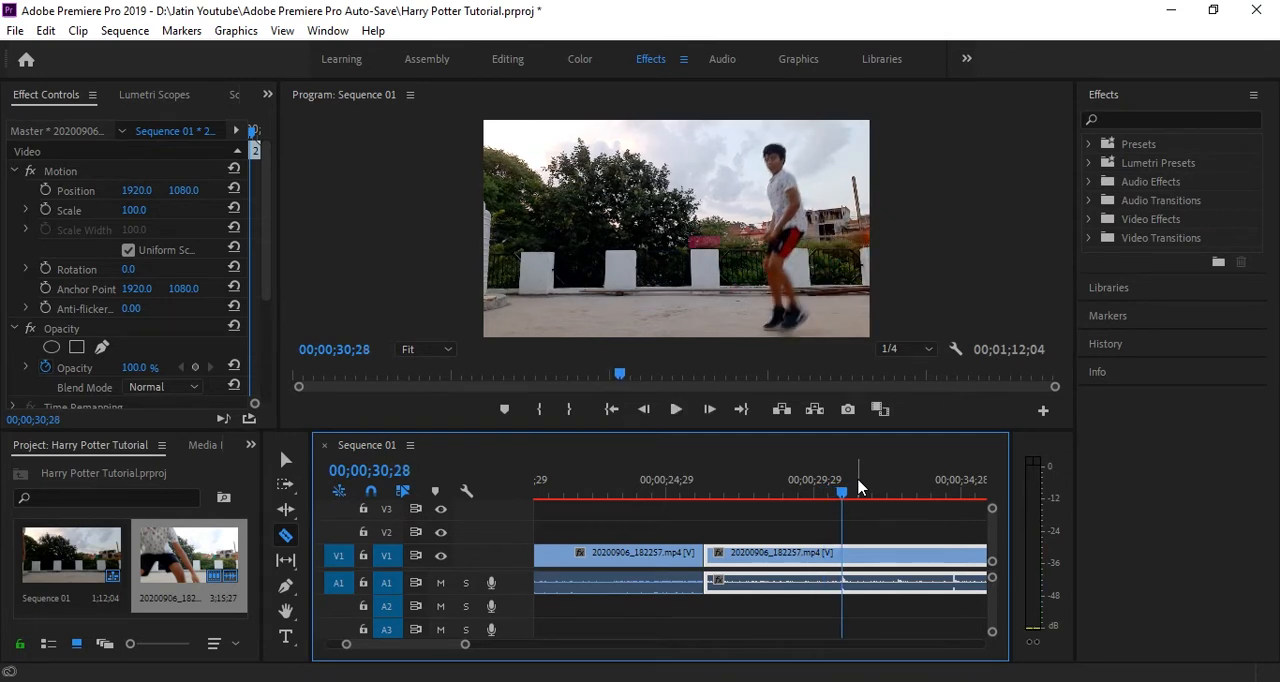
{"action": "key", "text": "Left"}
{"action": "key", "text": "Left"}
{"action": "key", "text": "Left"}
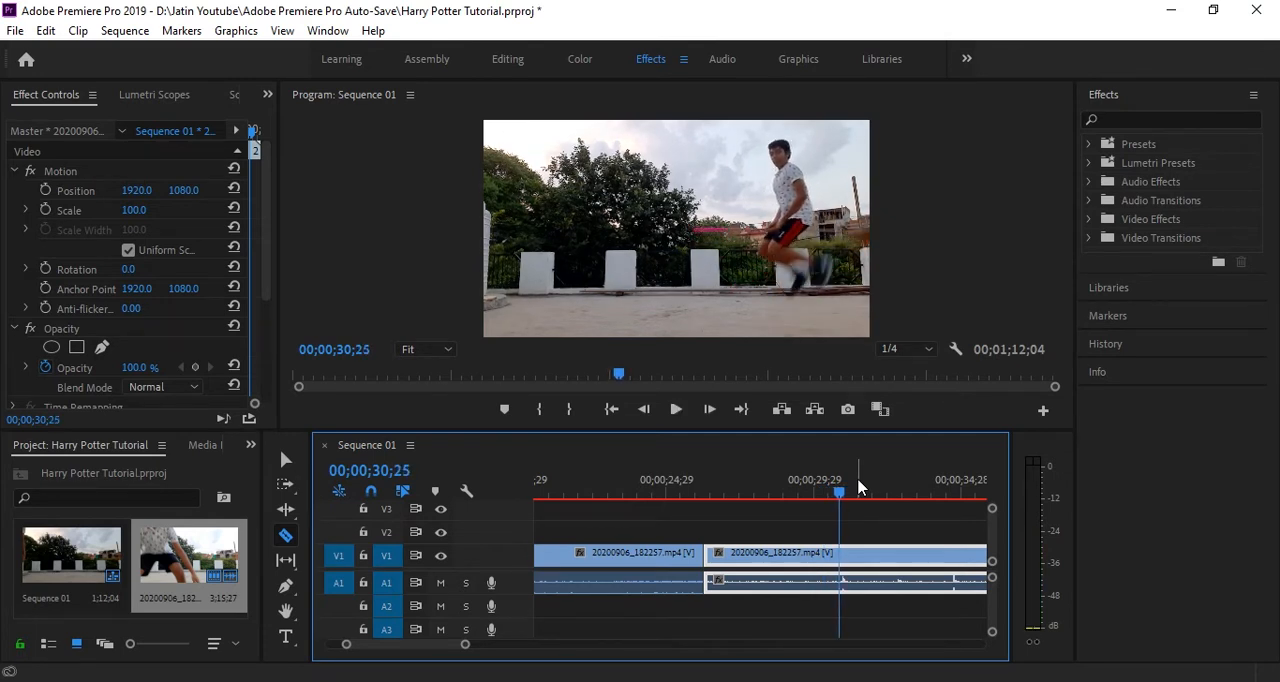
{"action": "key", "text": "Left"}
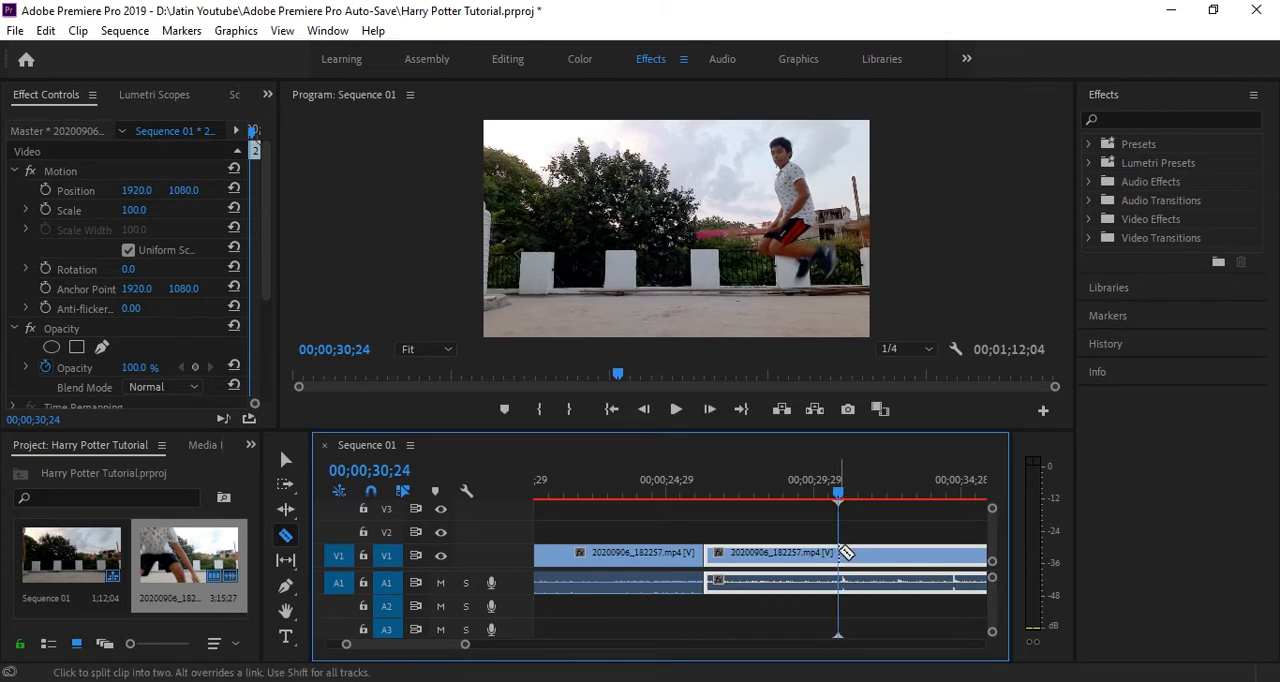
{"action": "left_click", "coordinate": [838, 553]}
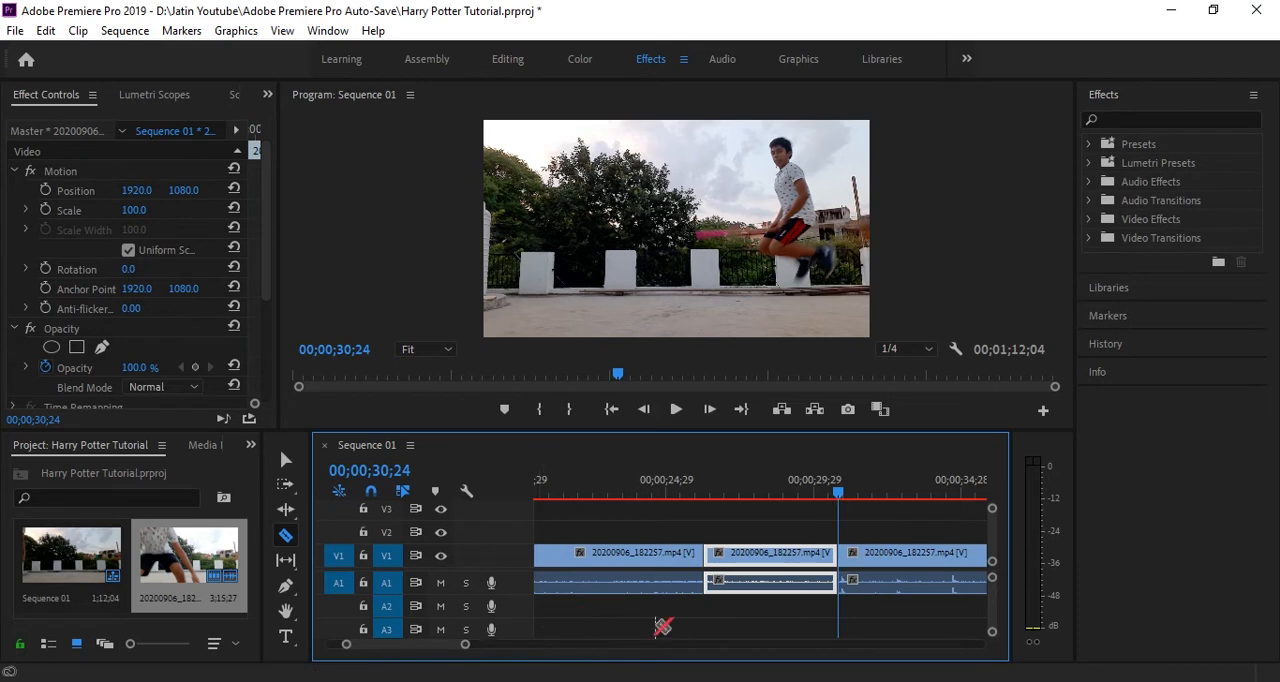
Find the mid-air frame of the next jump and split the clip there, at 00;00;32;20
{"action": "key", "text": "space"}
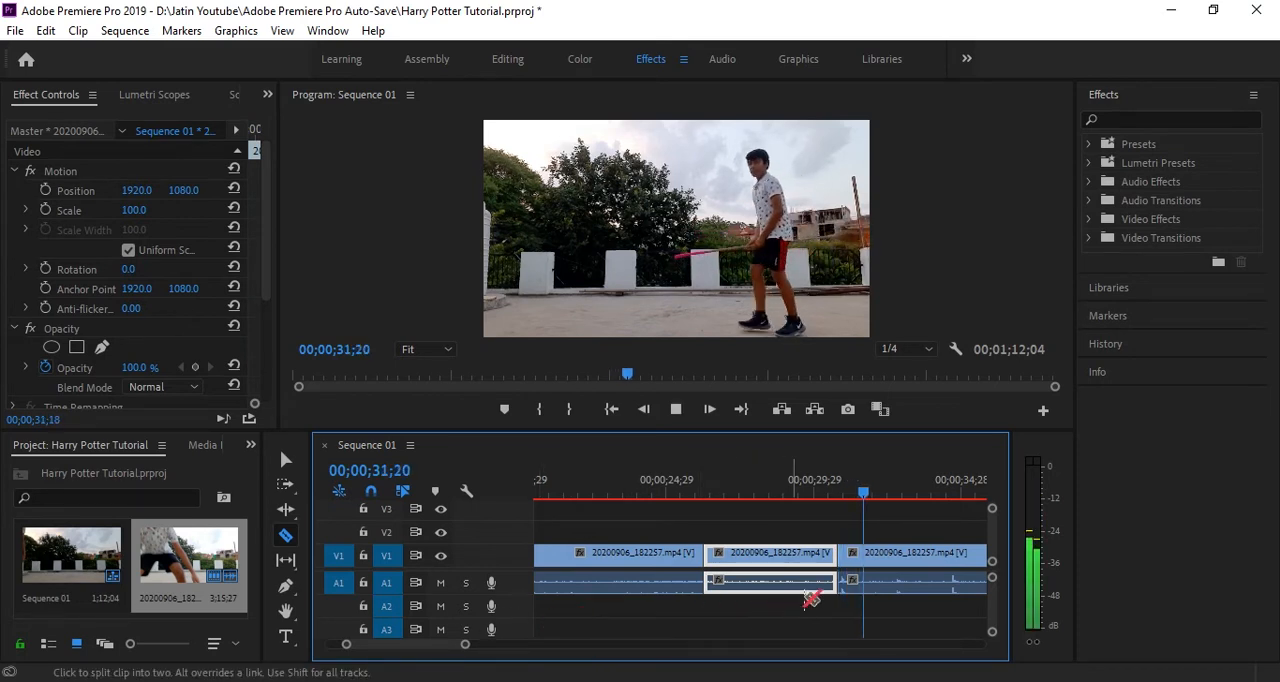
{"action": "key", "text": "space"}
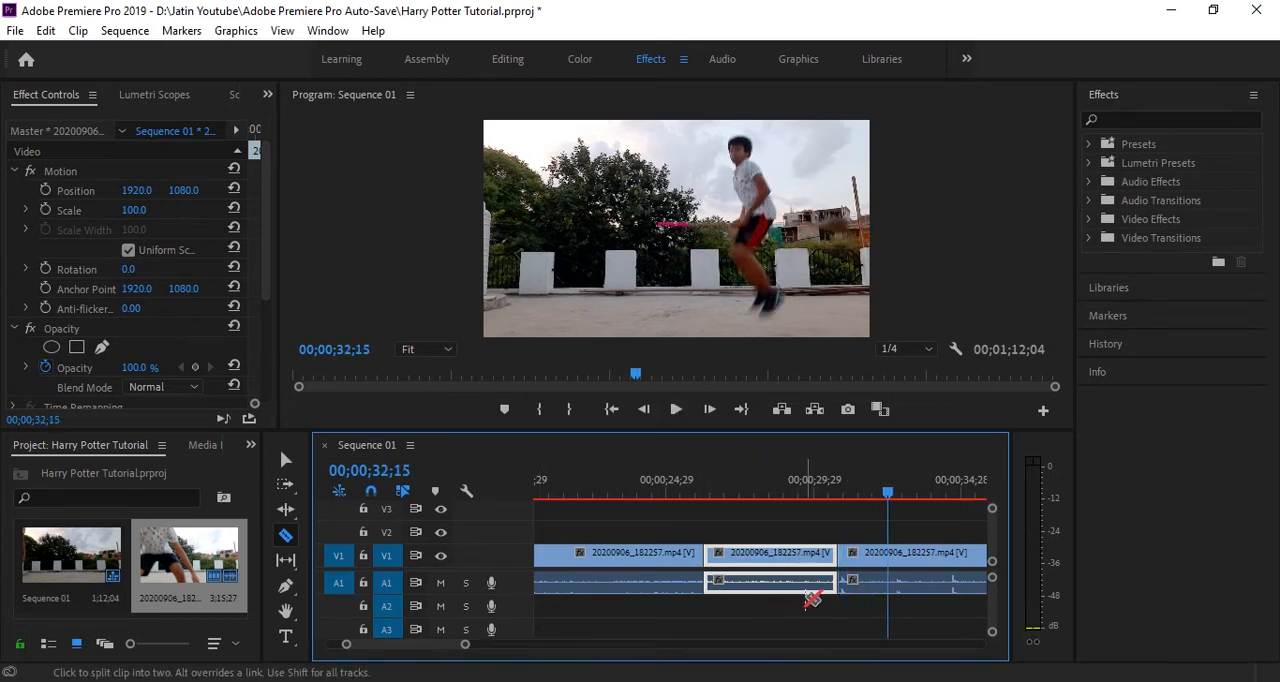
{"action": "key", "text": "space"}
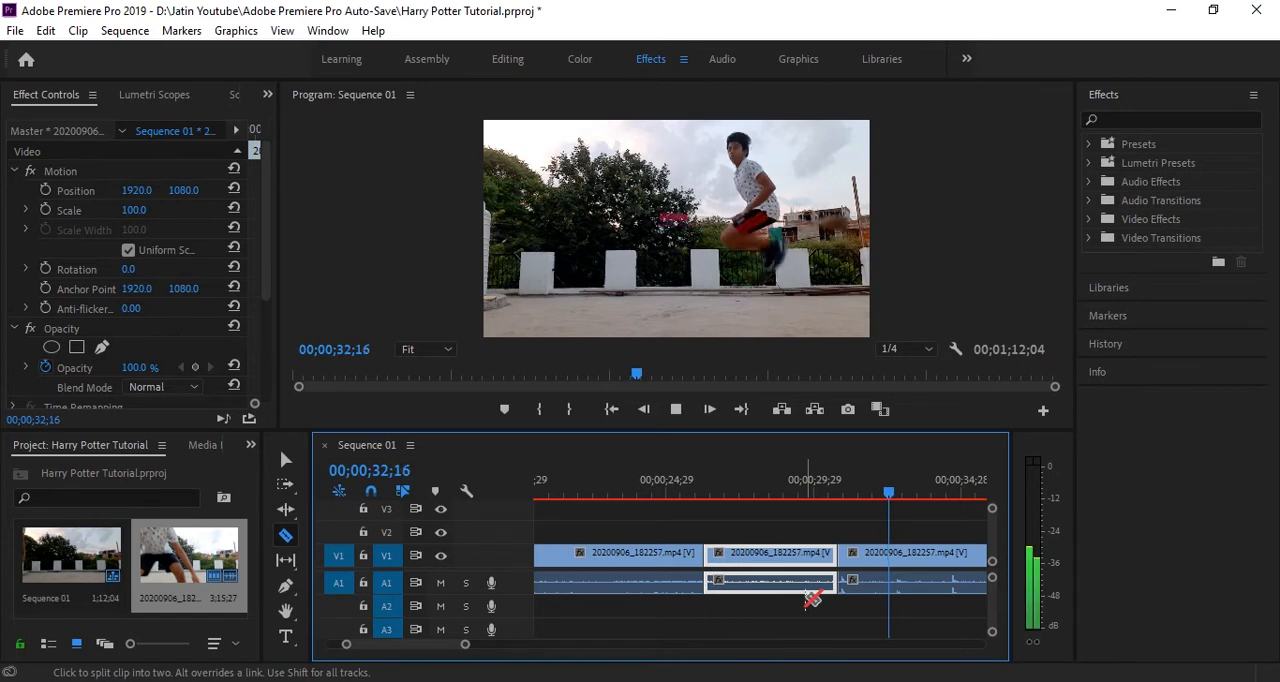
{"action": "key", "text": "space"}
{"action": "key", "text": "Left"}
{"action": "key", "text": "Left"}
{"action": "key", "text": "Left"}
{"action": "key", "text": "Left"}
{"action": "key", "text": "Left"}
{"action": "key", "text": "Left"}
{"action": "key", "text": "Left"}
{"action": "key", "text": "Left"}
{"action": "key", "text": "Left"}
{"action": "key", "text": "Left"}
{"action": "key", "text": "Left"}
{"action": "key", "text": "Left"}
{"action": "key", "text": "Left"}
{"action": "key", "text": "Left"}
{"action": "key", "text": "Left"}
{"action": "key", "text": "Left"}
{"action": "key", "text": "Left"}
{"action": "key", "text": "Left"}
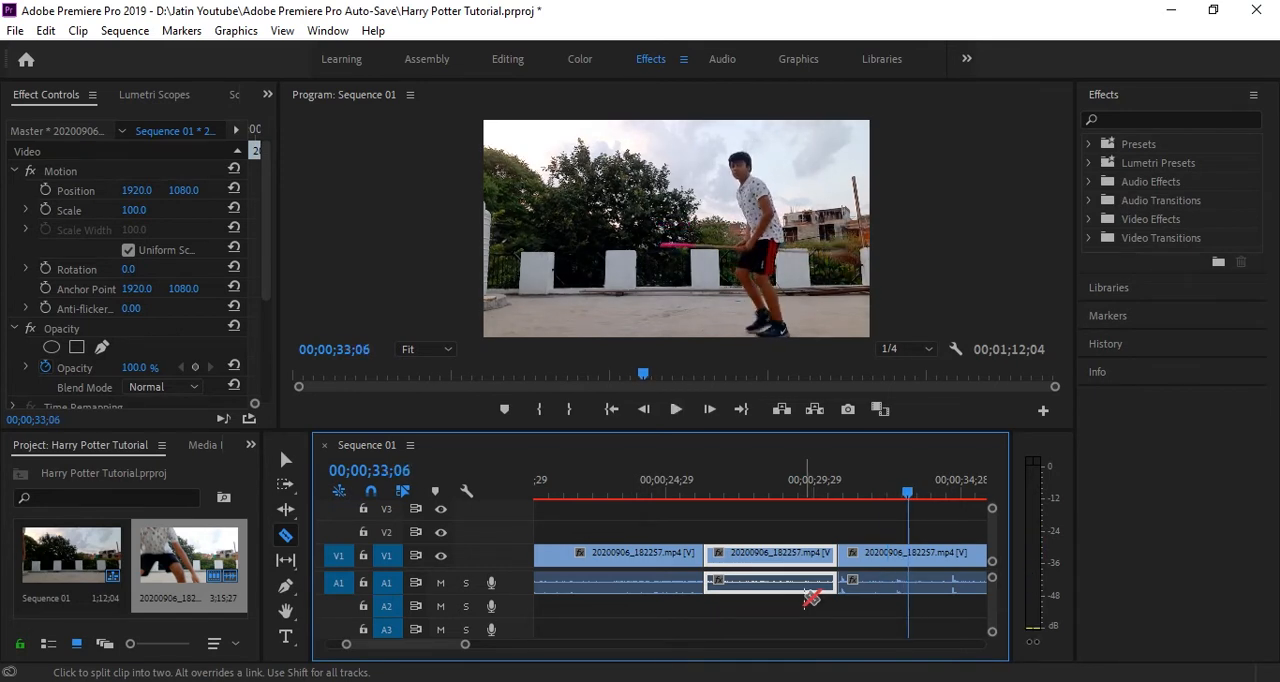
{"action": "key", "text": "Right"}
{"action": "key", "text": "Left"}
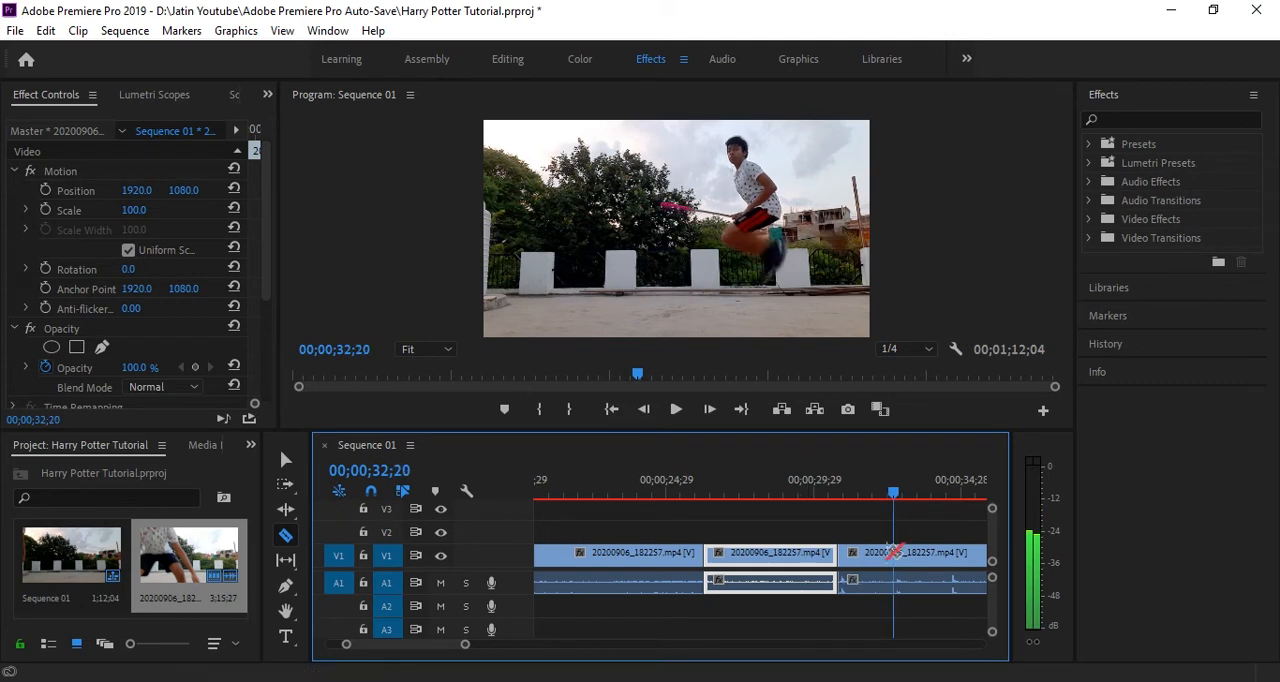
{"action": "key", "text": "space"}
{"action": "key", "text": "space"}
{"action": "key", "text": "Left"}
{"action": "key", "text": "Left"}
{"action": "key", "text": "Left"}
{"action": "key", "text": "Left"}
{"action": "key", "text": "Left"}
{"action": "key", "text": "Left"}
{"action": "key", "text": "Left"}
{"action": "key", "text": "Left"}
{"action": "key", "text": "Left"}
{"action": "key", "text": "Left"}
{"action": "key", "text": "Left"}
{"action": "key", "text": "Left"}
{"action": "key", "text": "Left"}
{"action": "key", "text": "Left"}
{"action": "key", "text": "Left"}
{"action": "key", "text": "Left"}
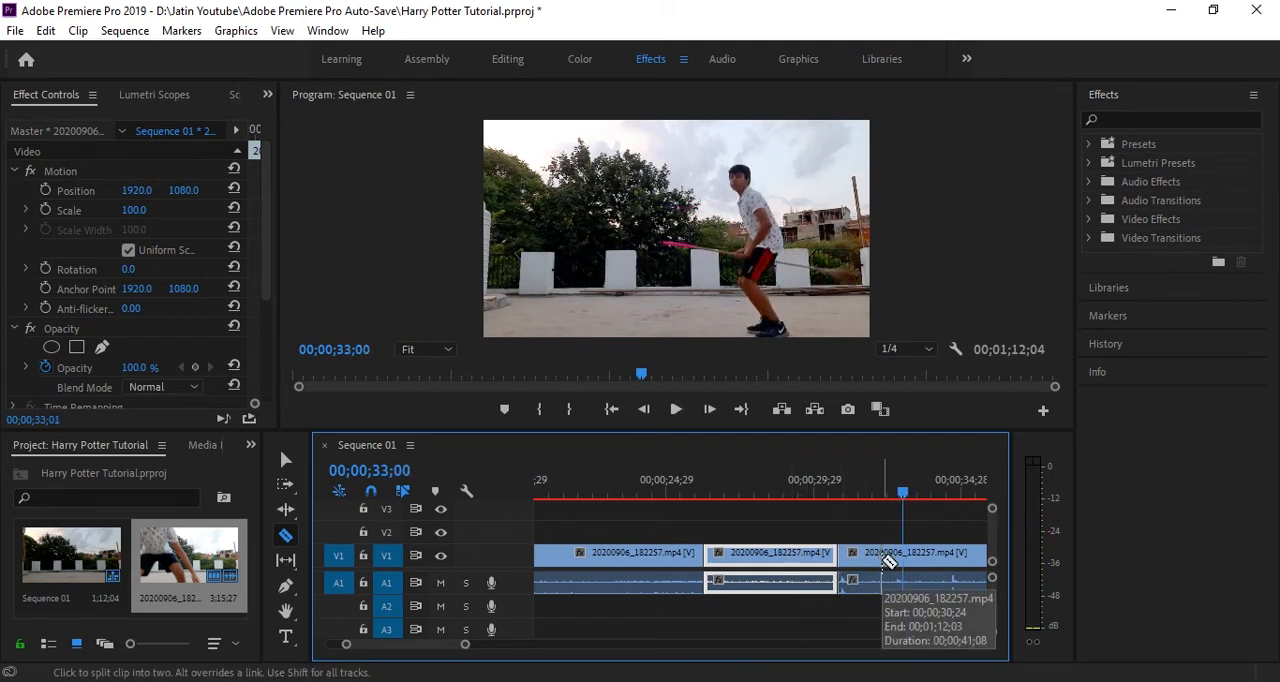
{"action": "key", "text": "Right"}
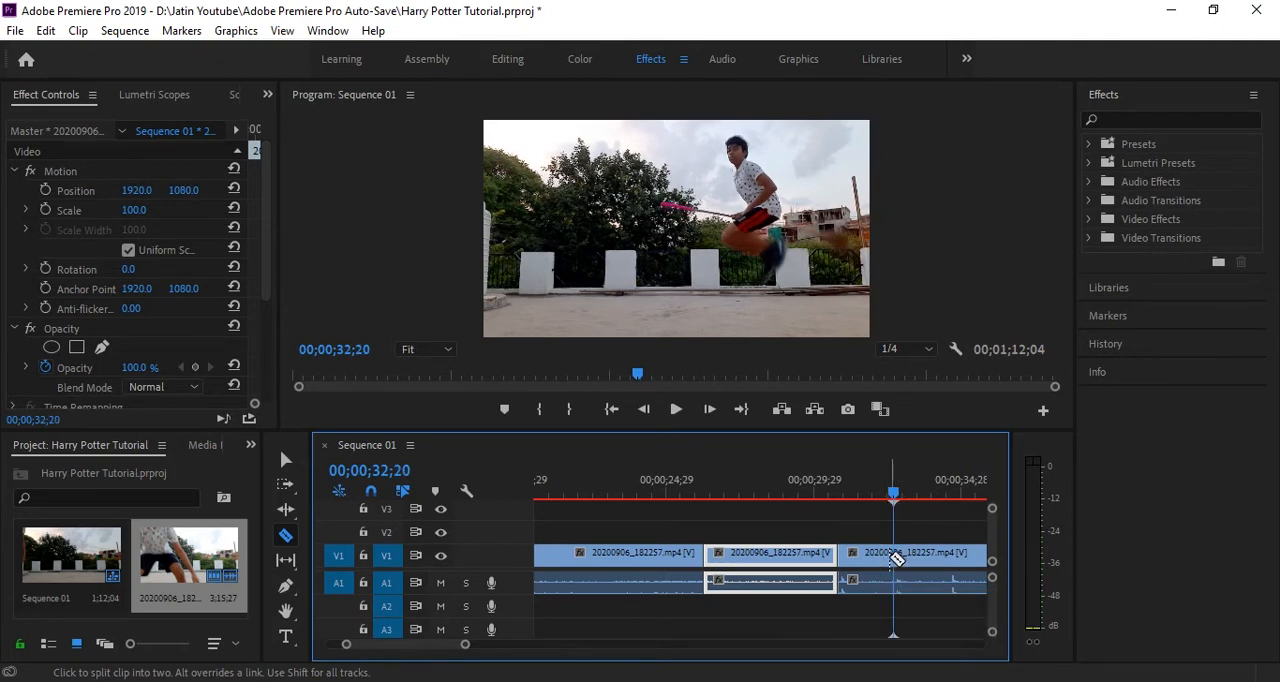
{"action": "left_click", "coordinate": [896, 556]}
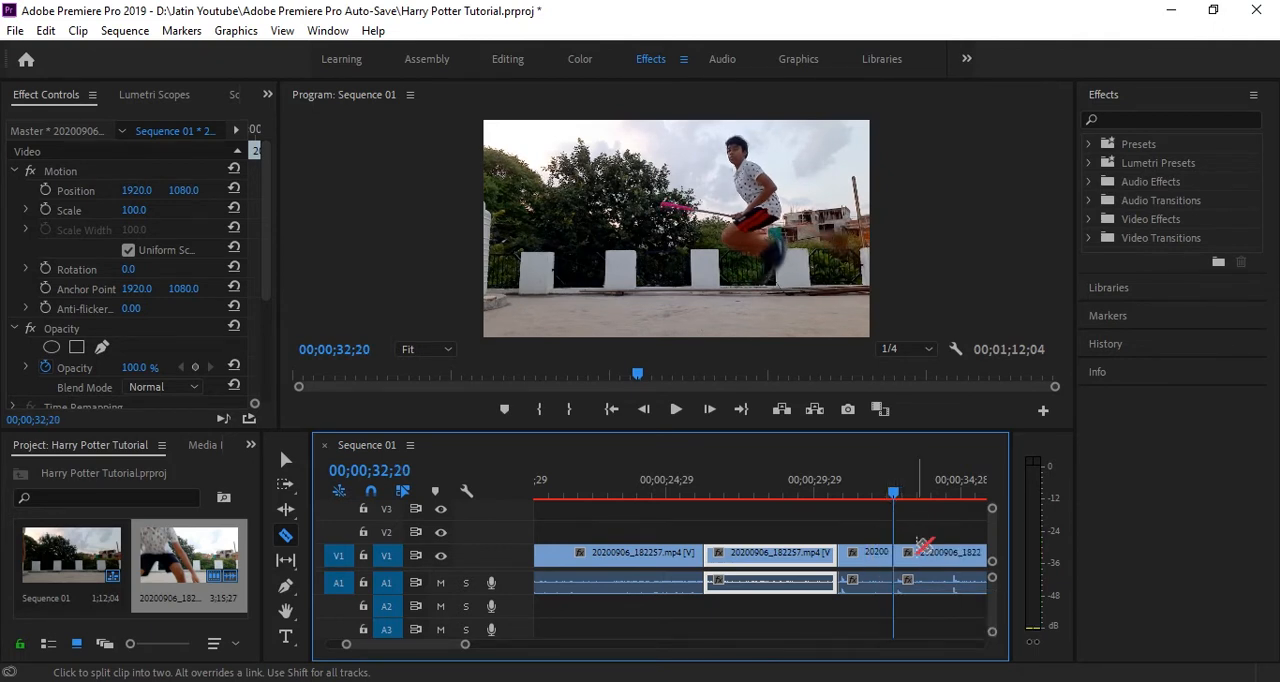
Split the clip again one frame further on, at 00;00;32;21, to isolate the single mid-air frame
{"action": "key", "text": "Right"}
{"action": "key", "text": "Right"}
{"action": "key", "text": "Right"}
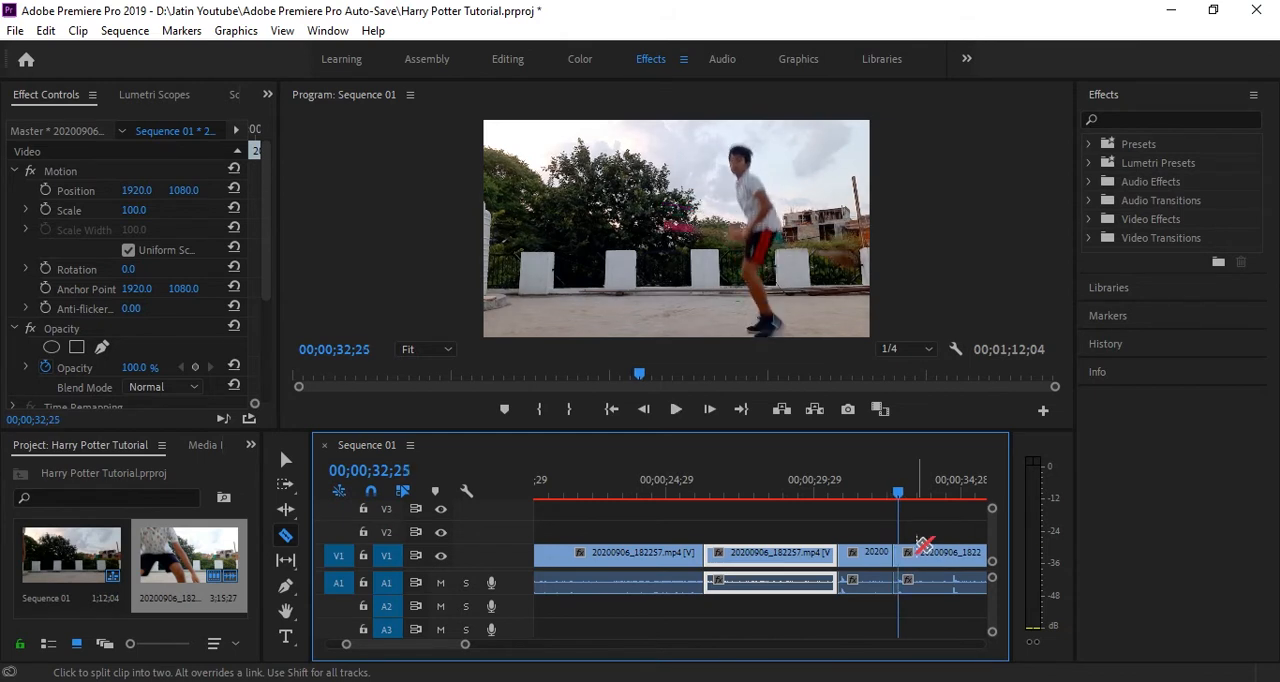
{"action": "key", "text": "Left"}
{"action": "key", "text": "Left"}
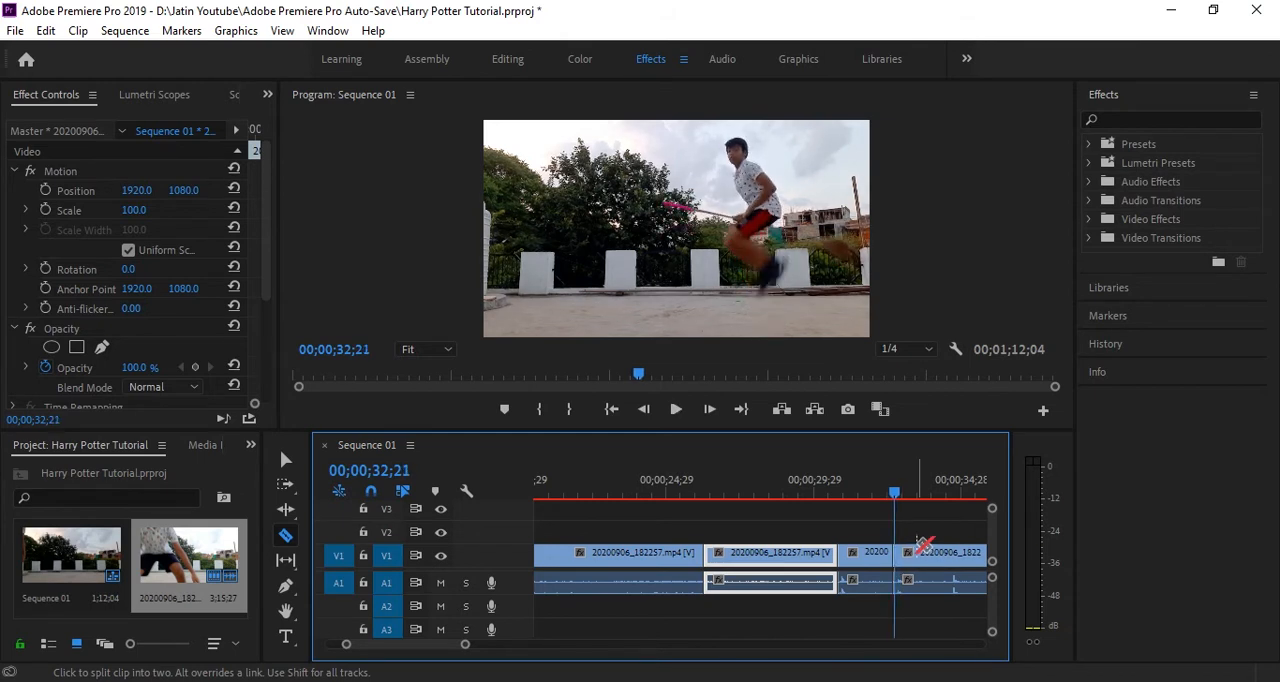
{"action": "key", "text": "Left"}
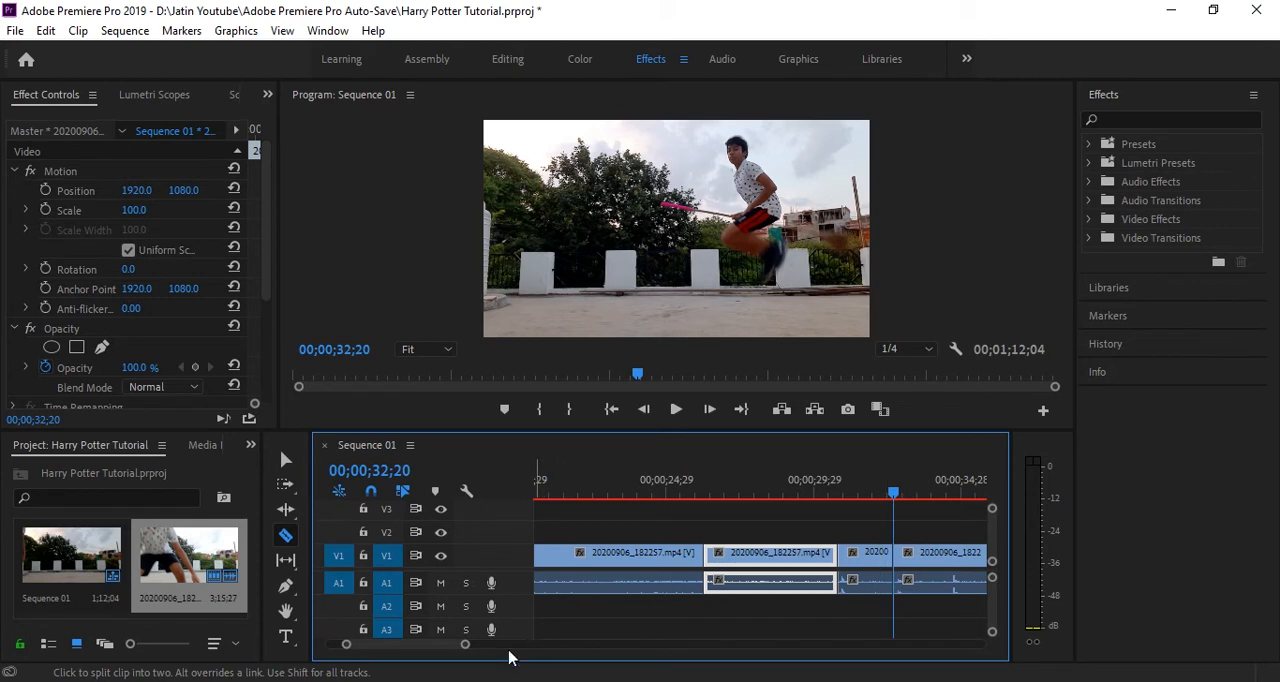
{"action": "left_click_drag", "start_coordinate": [464, 644], "coordinate": [424, 652]}
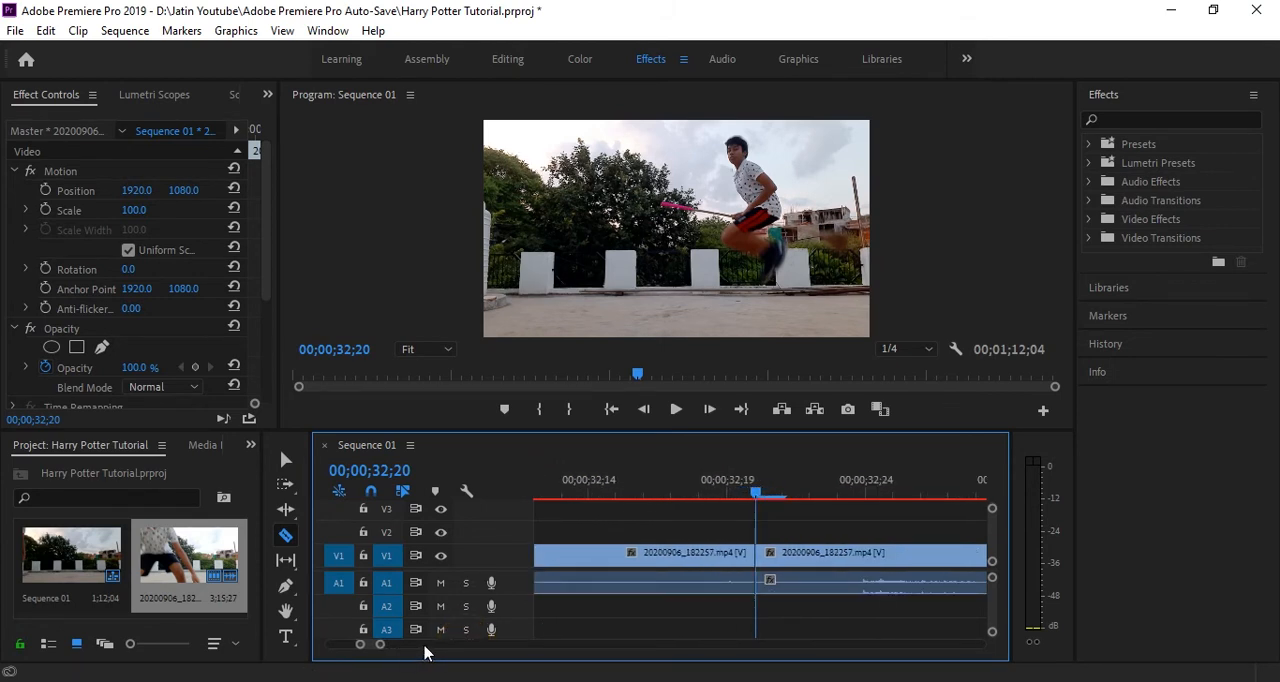
{"action": "key", "text": "Right"}
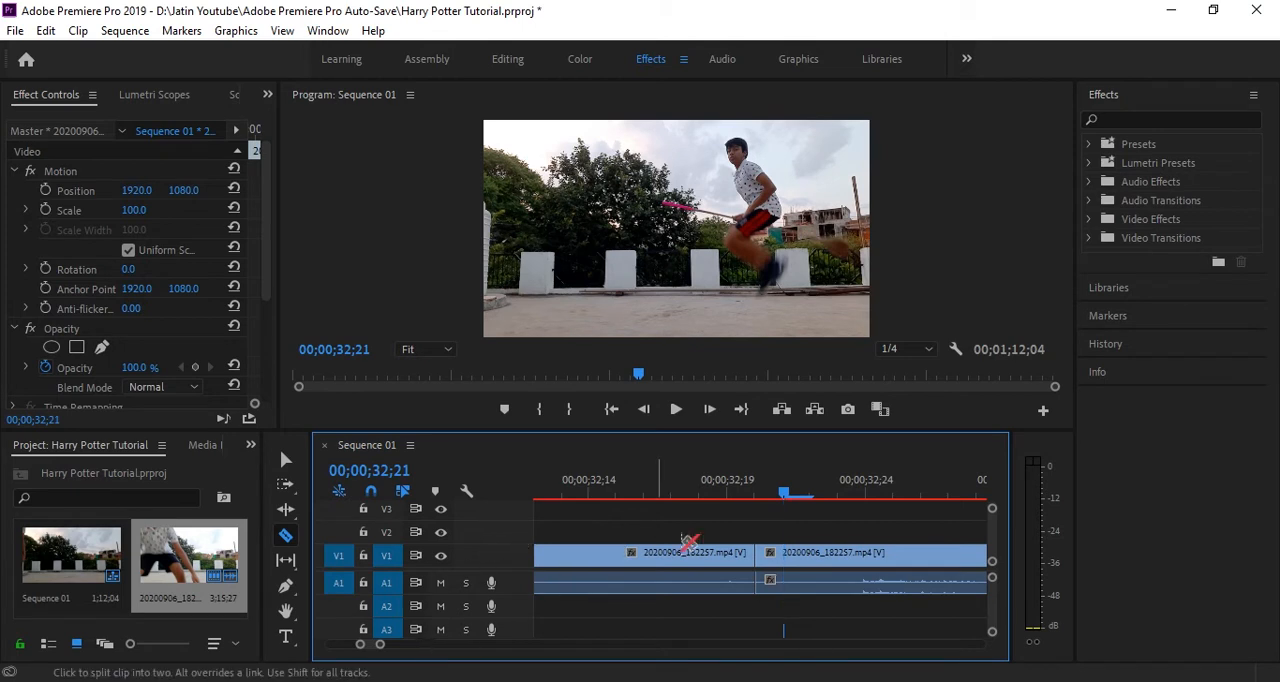
{"action": "left_click", "coordinate": [787, 557]}
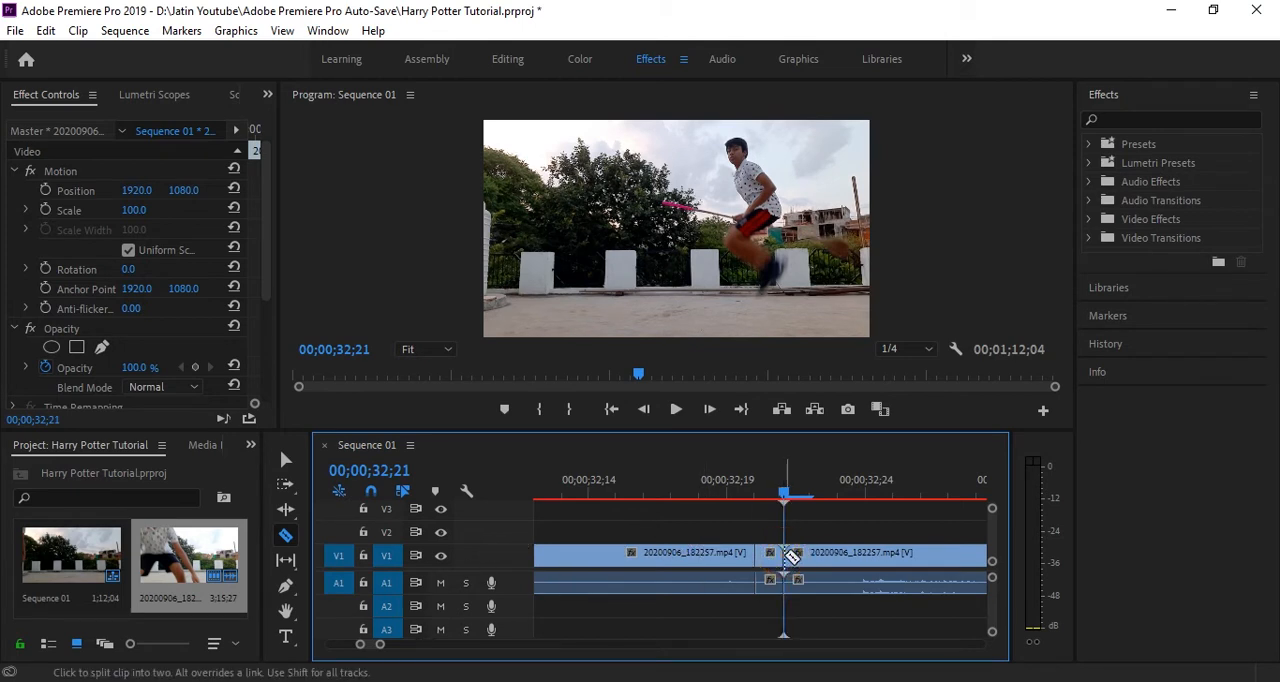
Play the footage after the last cut to examine the following jumps
{"action": "key", "text": "space"}
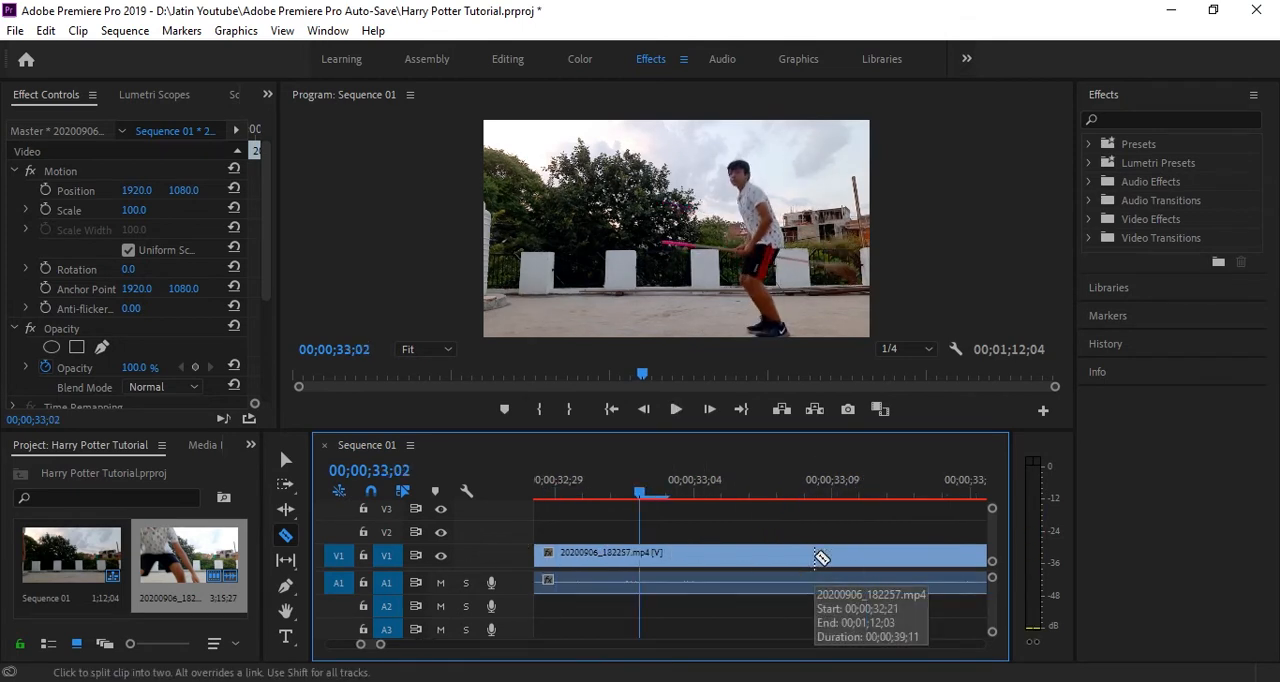
{"action": "left_click_drag", "start_coordinate": [381, 647], "coordinate": [501, 641]}
{"action": "key", "text": "space"}
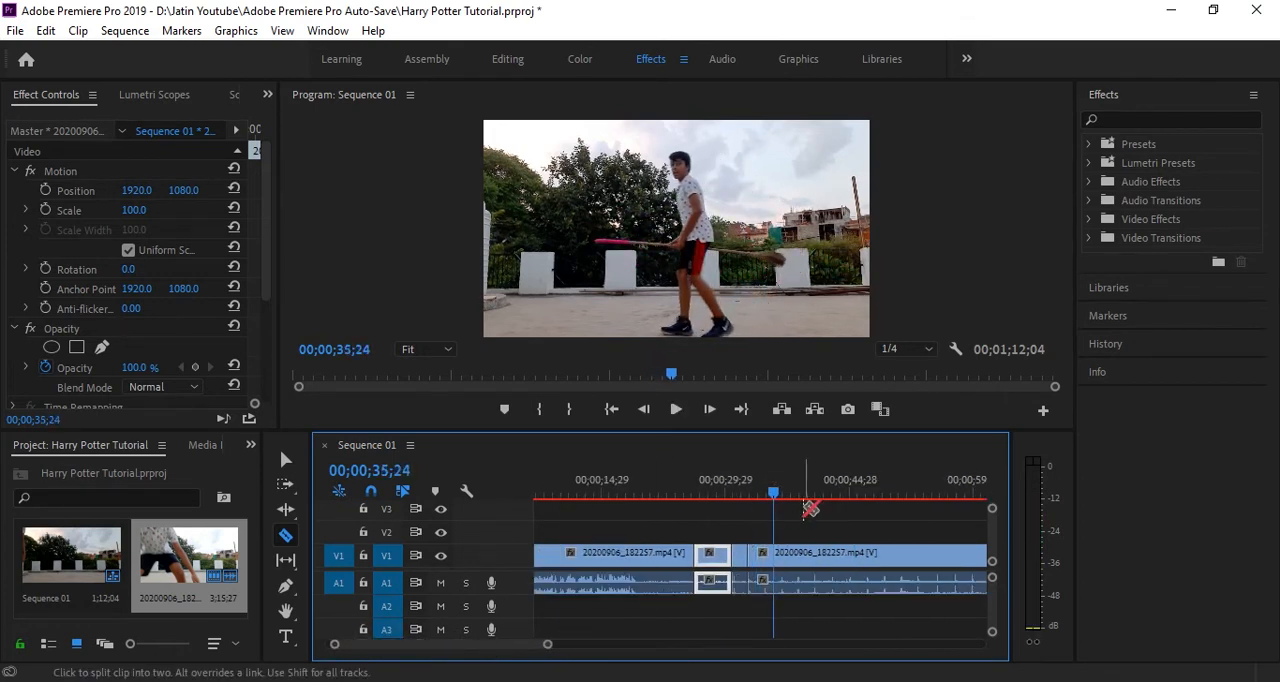
{"action": "mouse_move", "coordinate": [776, 497]}
{"action": "left_mouse_down"}
{"action": "mouse_move", "coordinate": [912, 497]}
{"action": "mouse_move", "coordinate": [793, 497]}
{"action": "mouse_move", "coordinate": [768, 513]}
{"action": "left_mouse_up"}
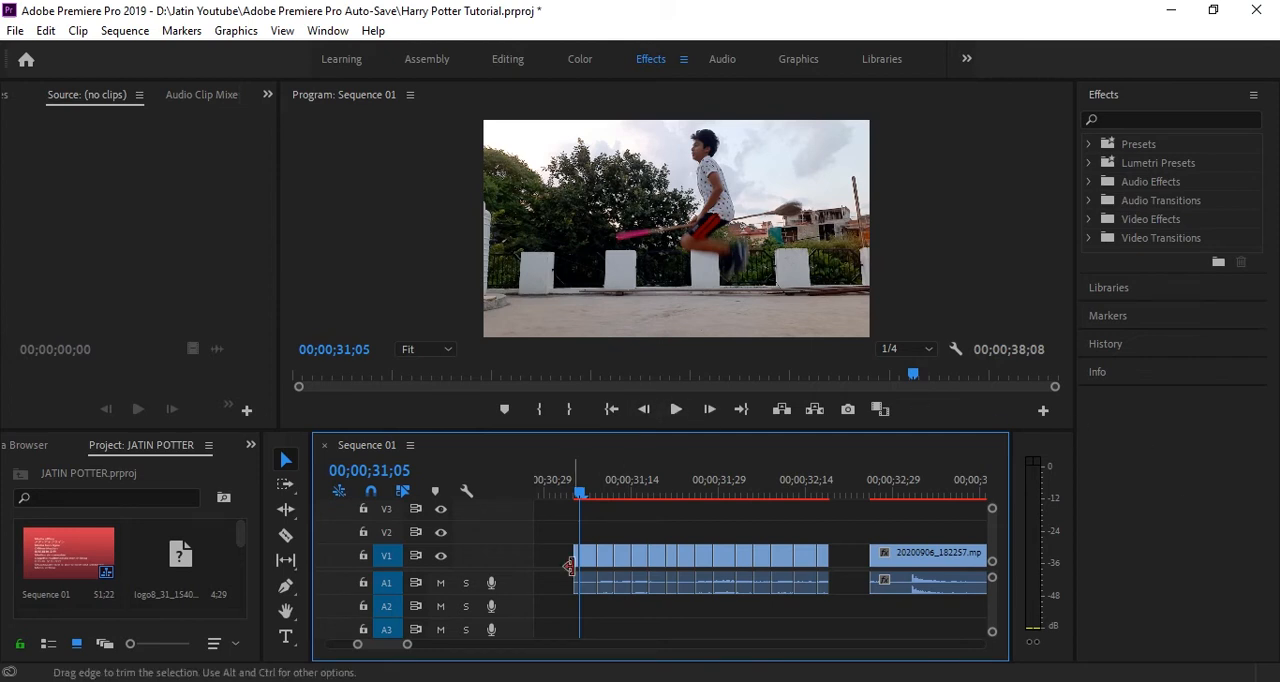
Move the playhead to the start of the row of short jump clips, at 00;00;31;04
{"action": "left_click_drag", "start_coordinate": [578, 492], "coordinate": [575, 492]}
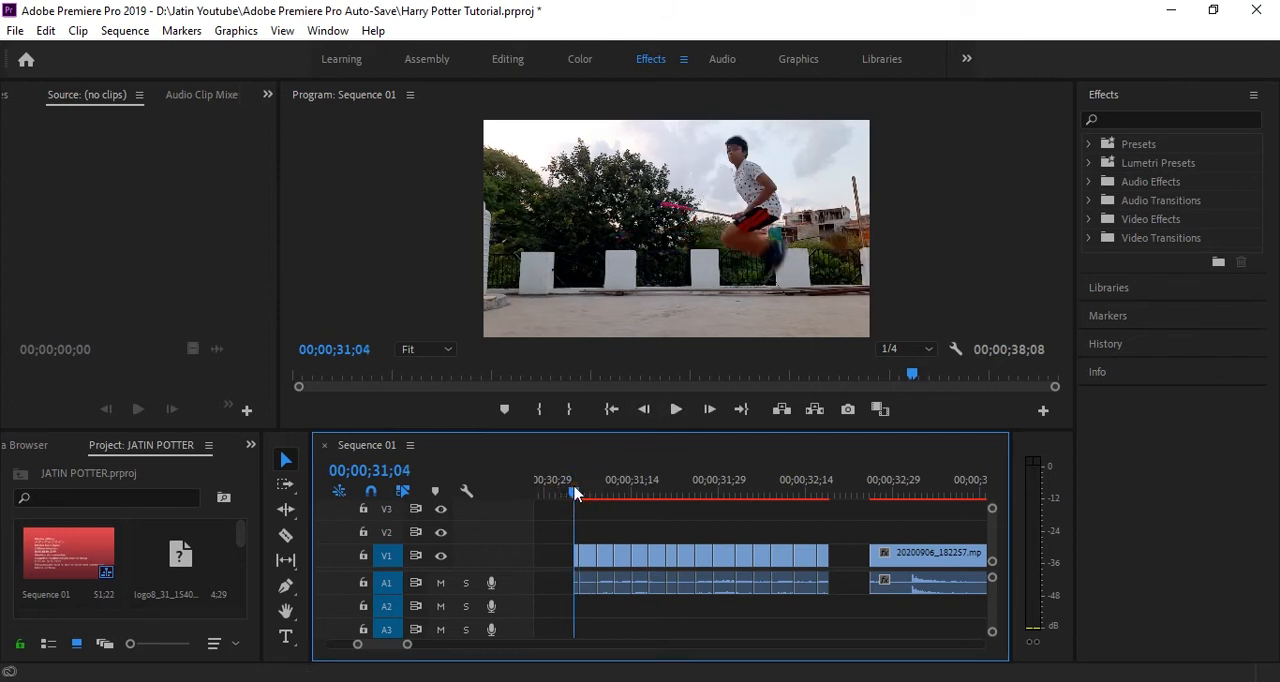